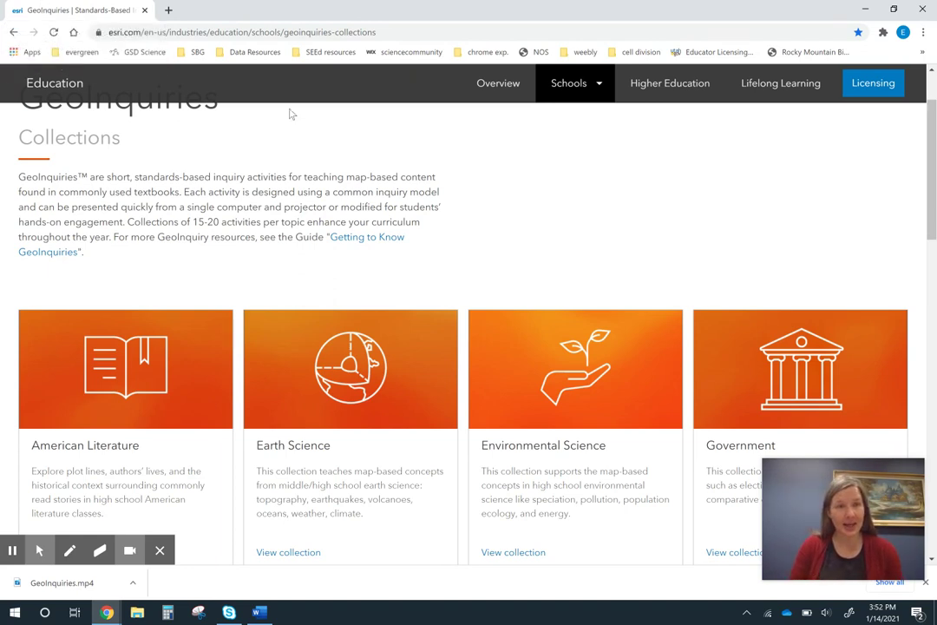
# Open the Earth Science collection and scroll to its Level 1 activities, such as Topography and Remote Sensing.
pyautogui.scroll(2, 293, 161)
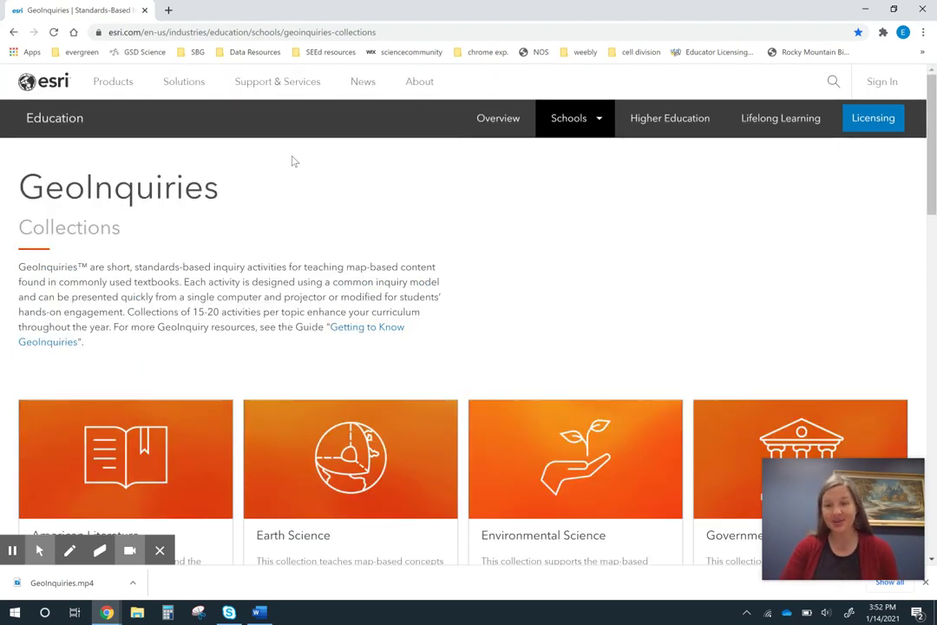
pyautogui.scroll(-2, 294, 161)
pyautogui.scroll(-5, 368, 408)
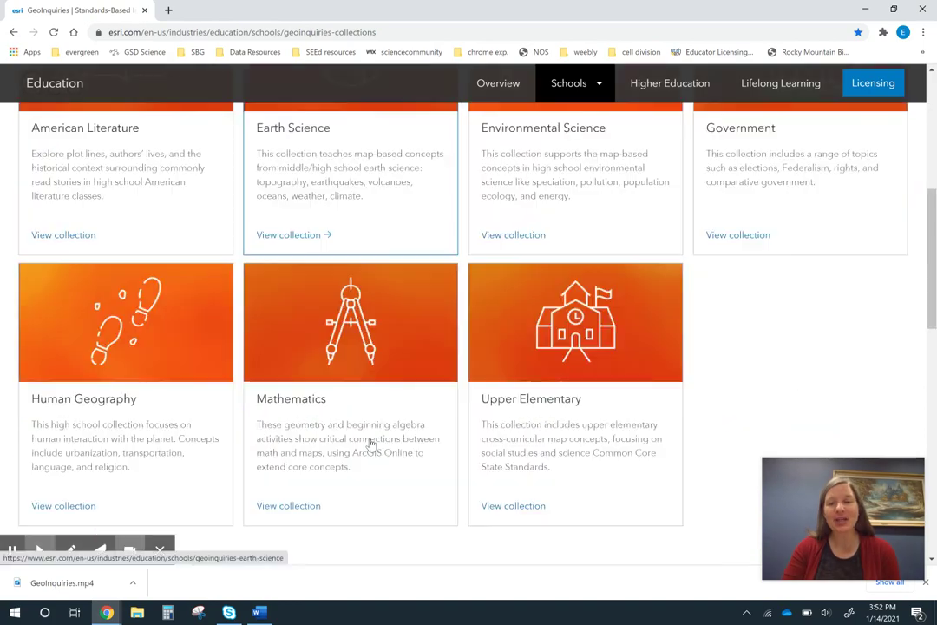
pyautogui.scroll(-1, 369, 444)
pyautogui.scroll(5, 370, 445)
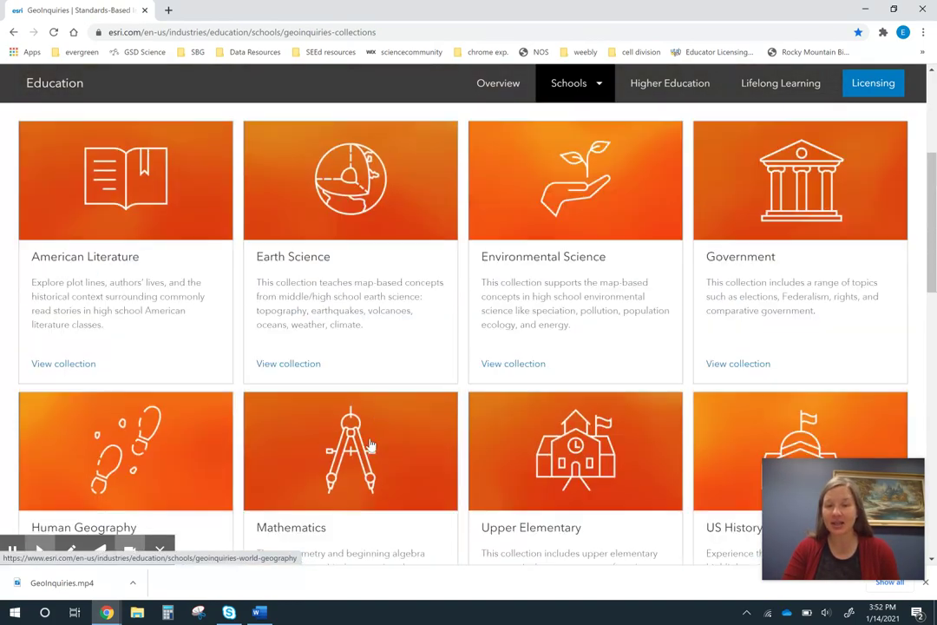
pyautogui.scroll(-2, 369, 444)
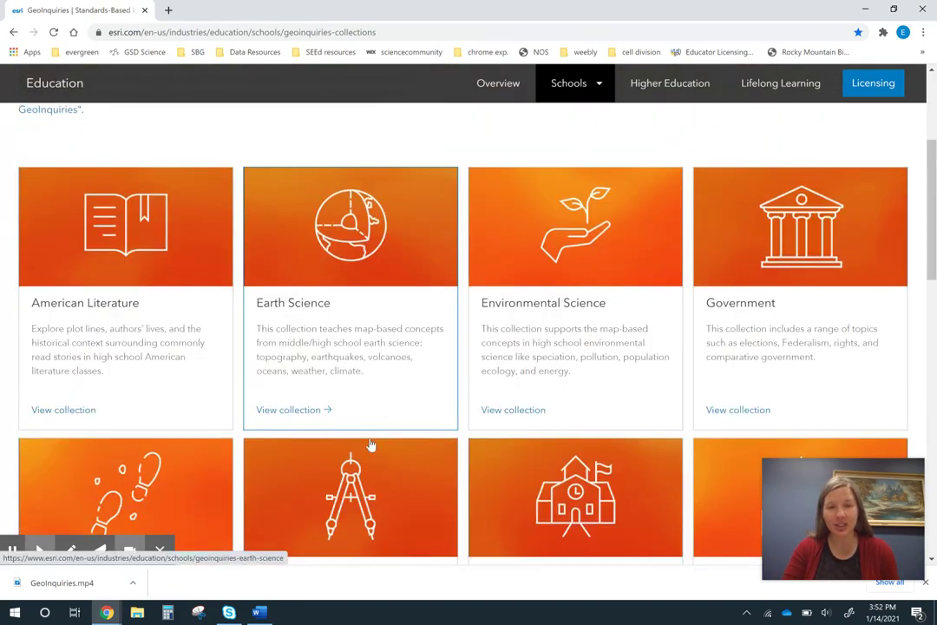
pyautogui.click(312, 310)
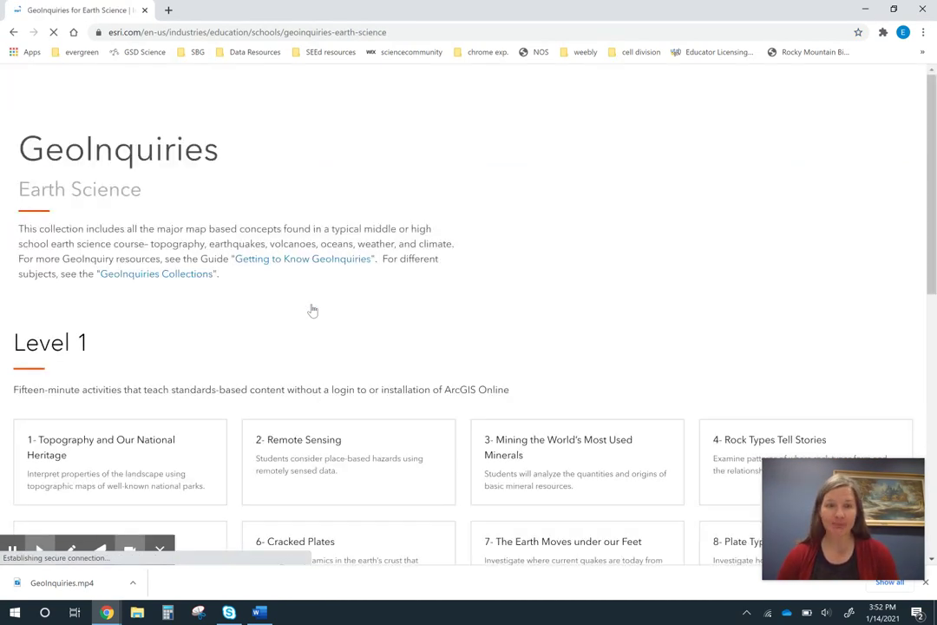
pyautogui.scroll(-2, 312, 310)
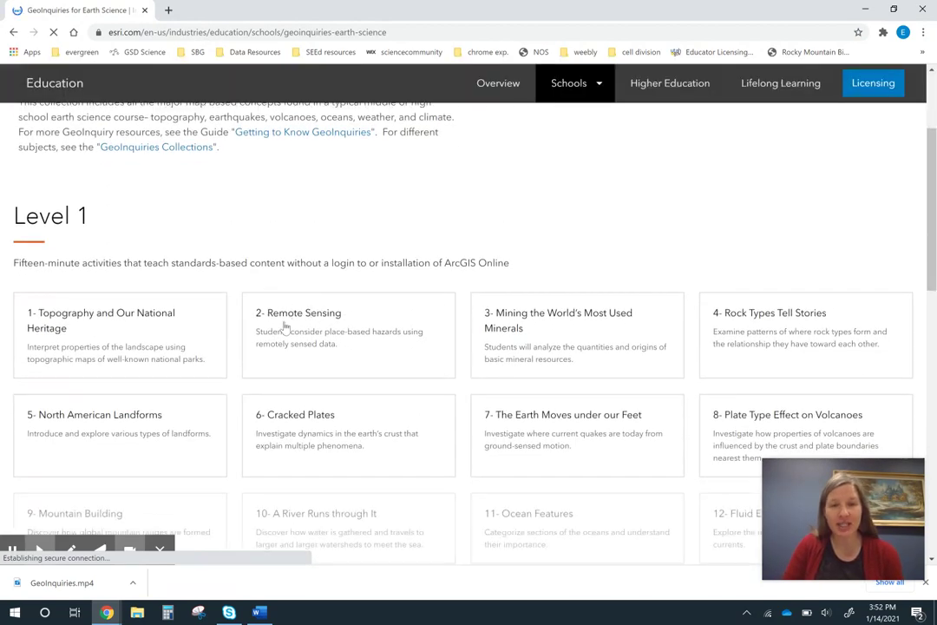
# Read the Remote Sensing lesson PDF and launch its map, 'Using remote sensing to avoid disasters' near Oso, WA.
pyautogui.click(292, 322)
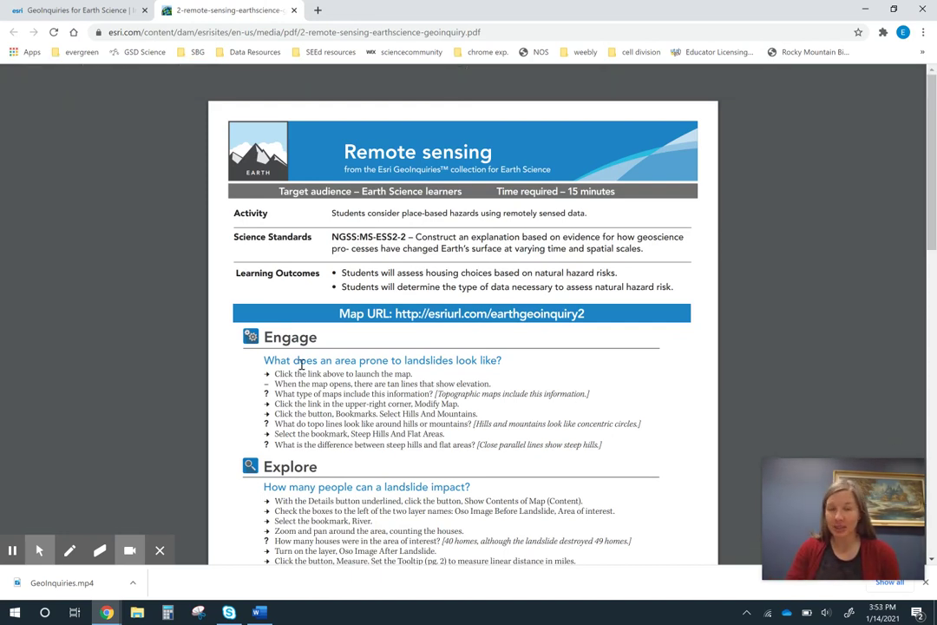
pyautogui.scroll(-2, 290, 391)
pyautogui.scroll(-3, 343, 464)
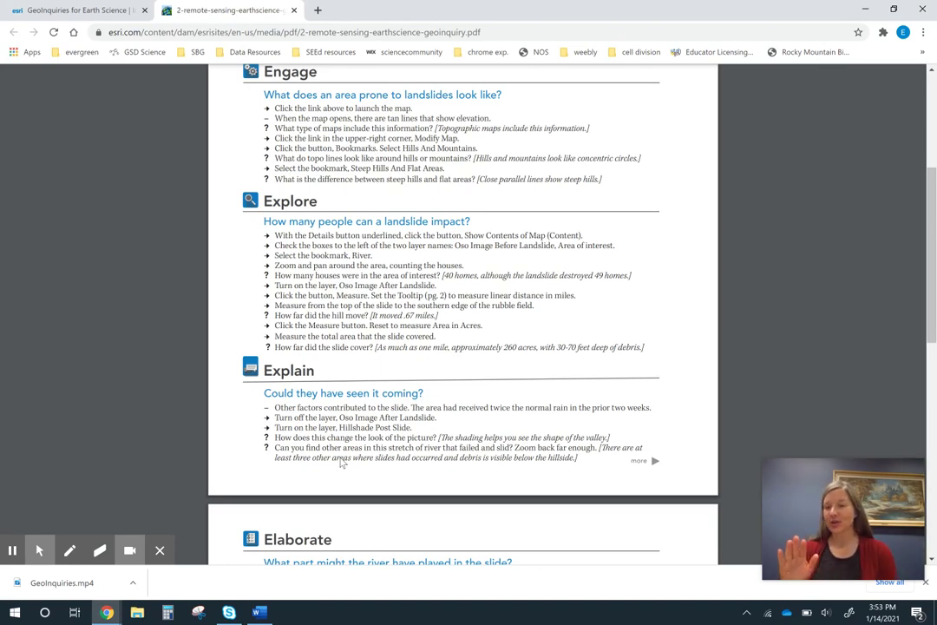
pyautogui.scroll(3, 343, 463)
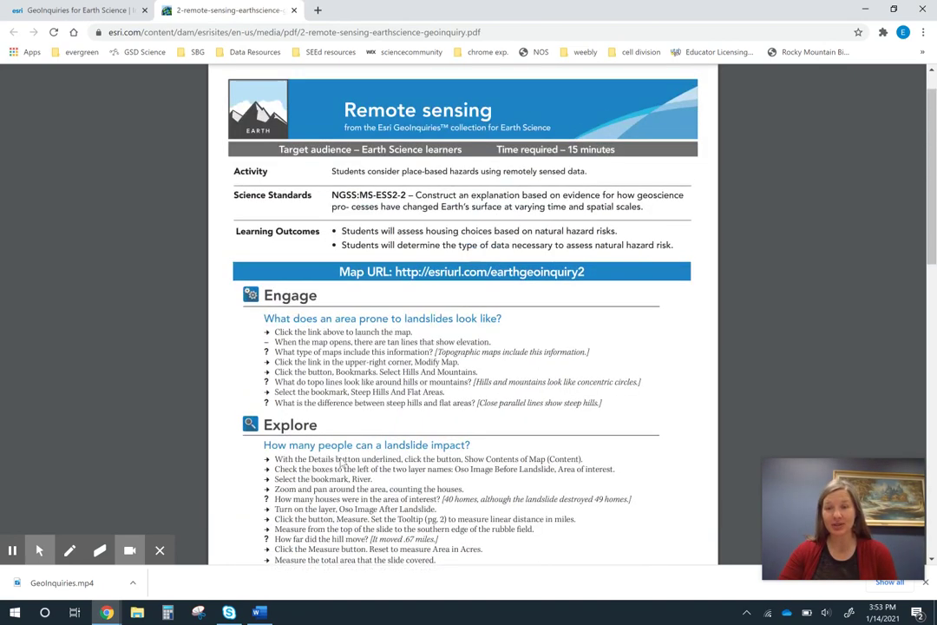
pyautogui.scroll(1, 343, 463)
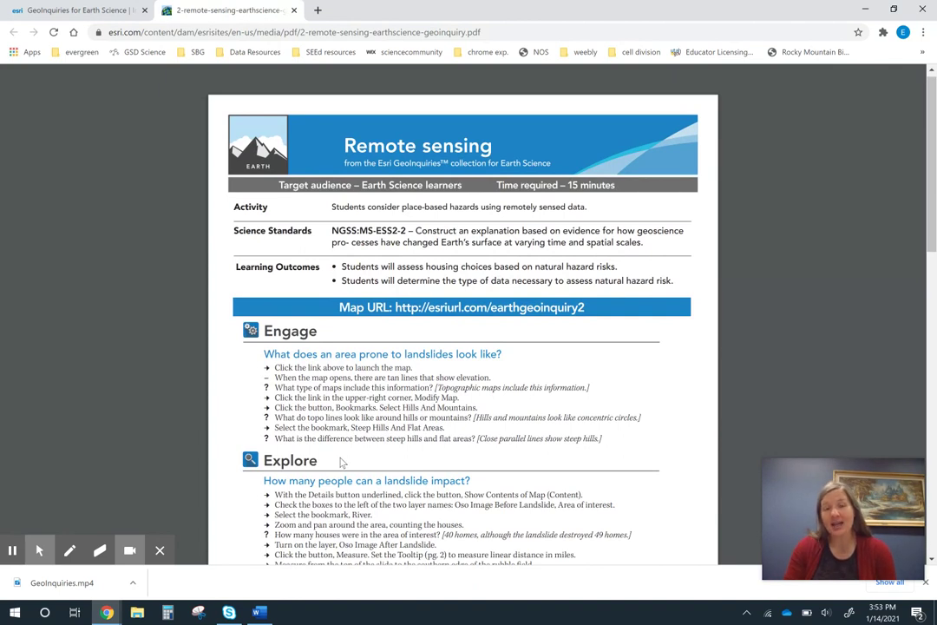
pyautogui.click(459, 319)
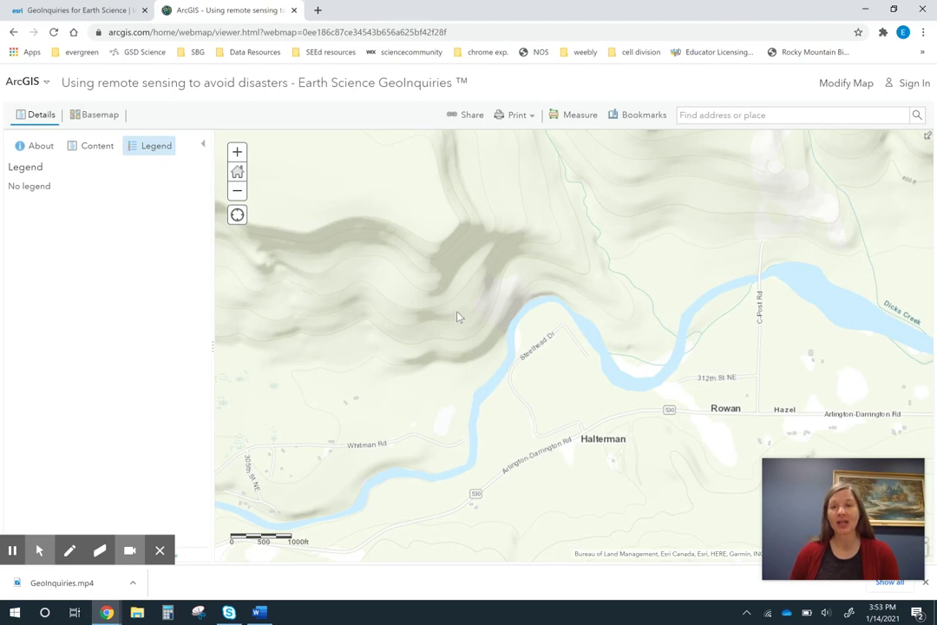
# Open and close the Measure tools, then show the map's Contents layer list.
pyautogui.click(576, 118)
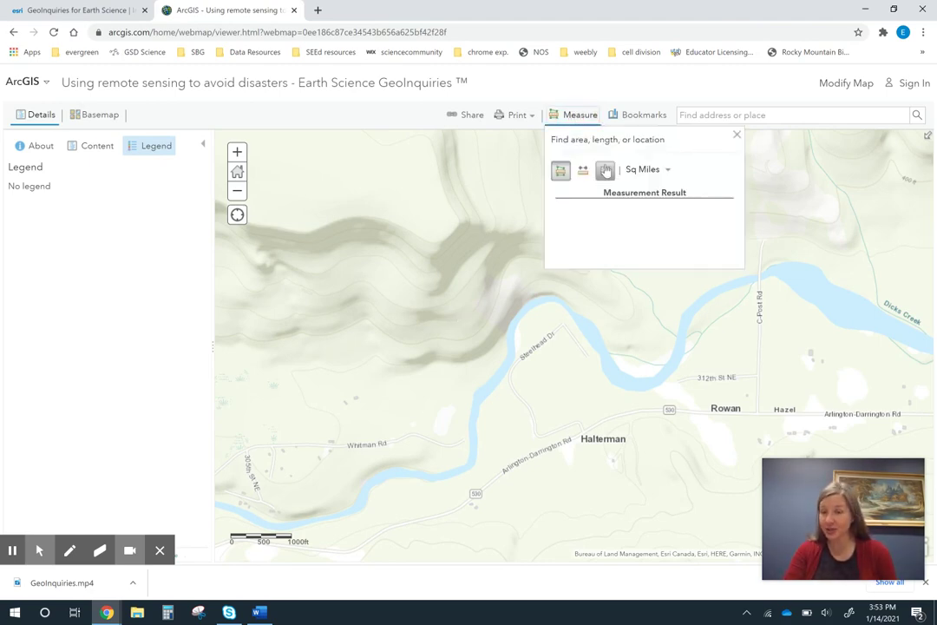
pyautogui.click(737, 134)
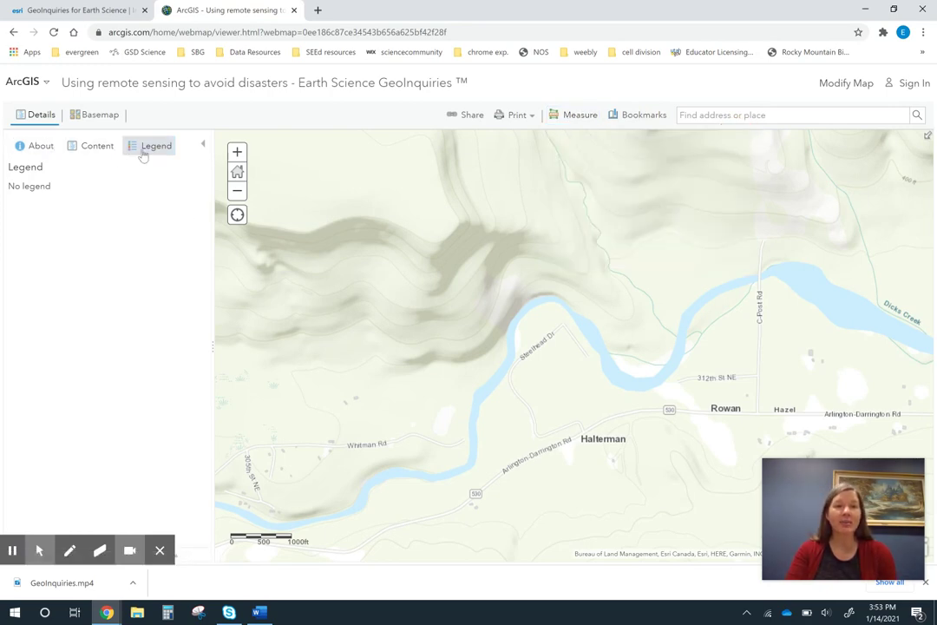
pyautogui.click(94, 148)
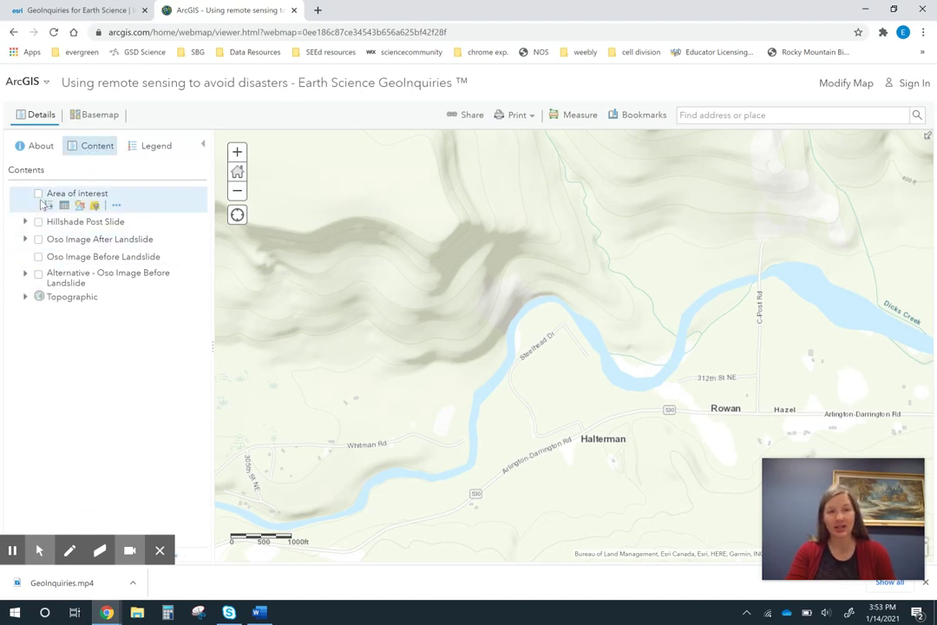
# Compare the Oso Image Before Landslide and After Landslide layers, switching each on and then off.
pyautogui.click(38, 257)
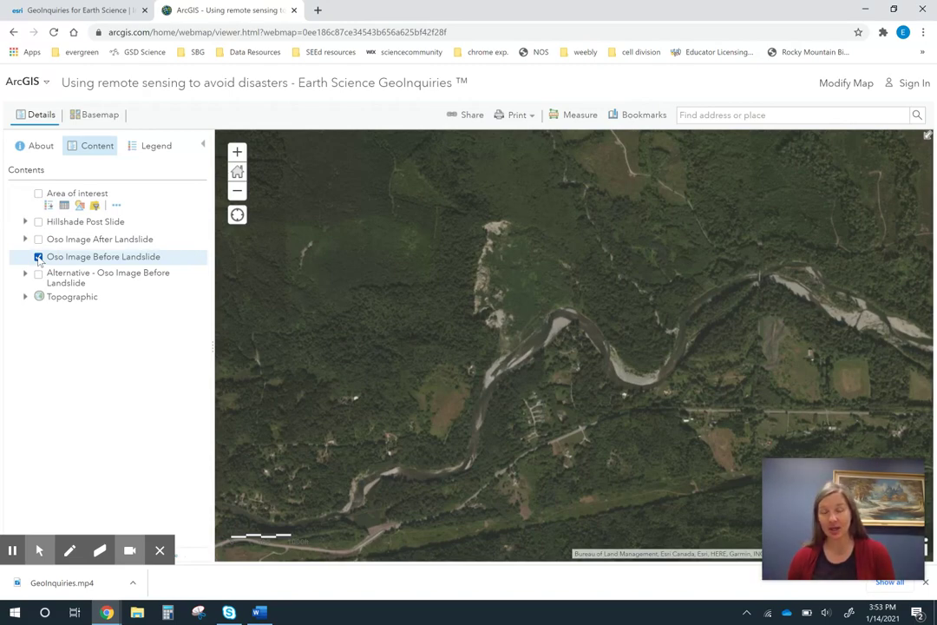
pyautogui.click(38, 257)
pyautogui.click(38, 239)
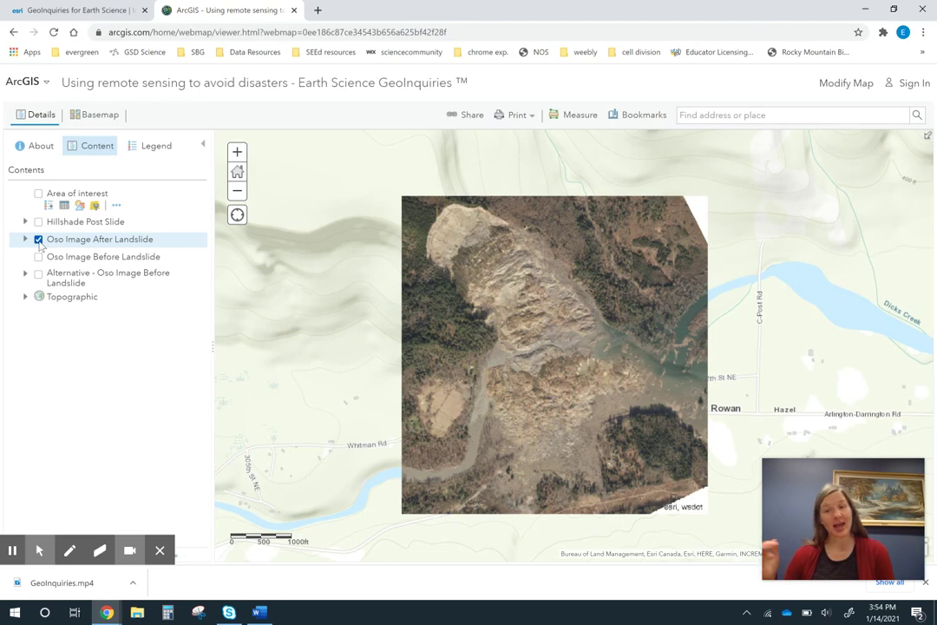
pyautogui.click(38, 240)
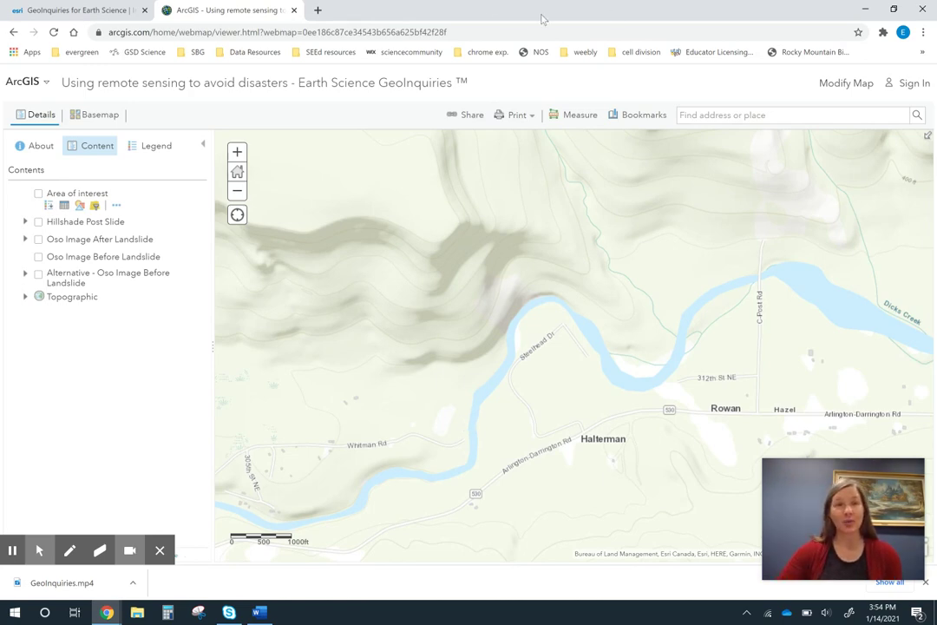
# Close the landslide map, open the 11- Ocean Features lesson PDF and launch its Ocean features map.
pyautogui.click(294, 10)
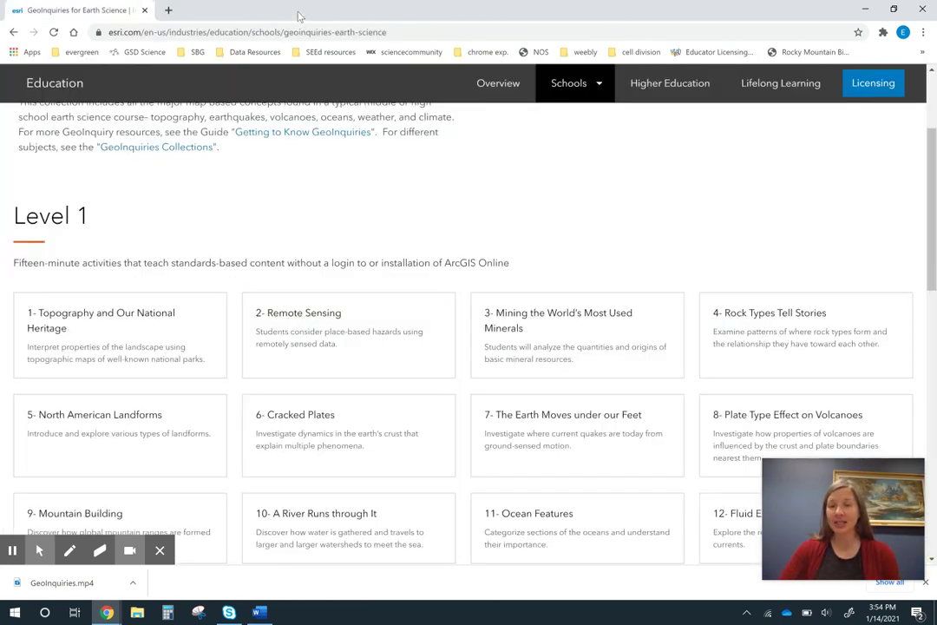
pyautogui.click(535, 516)
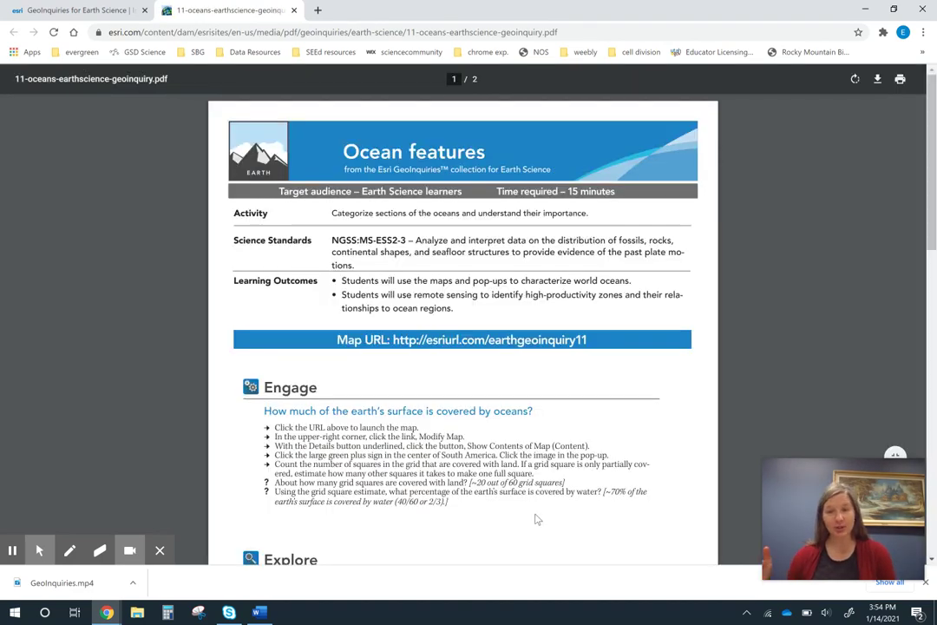
pyautogui.click(538, 341)
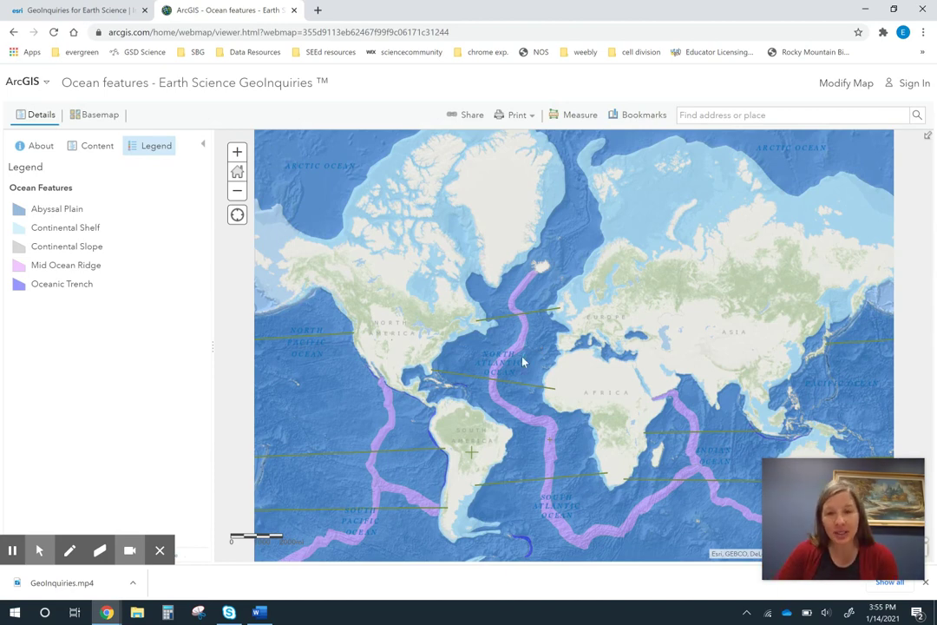
# Read the Sea Floor Age popup at the Mid-Atlantic Ridge, then dismiss it.
pyautogui.click(551, 443)
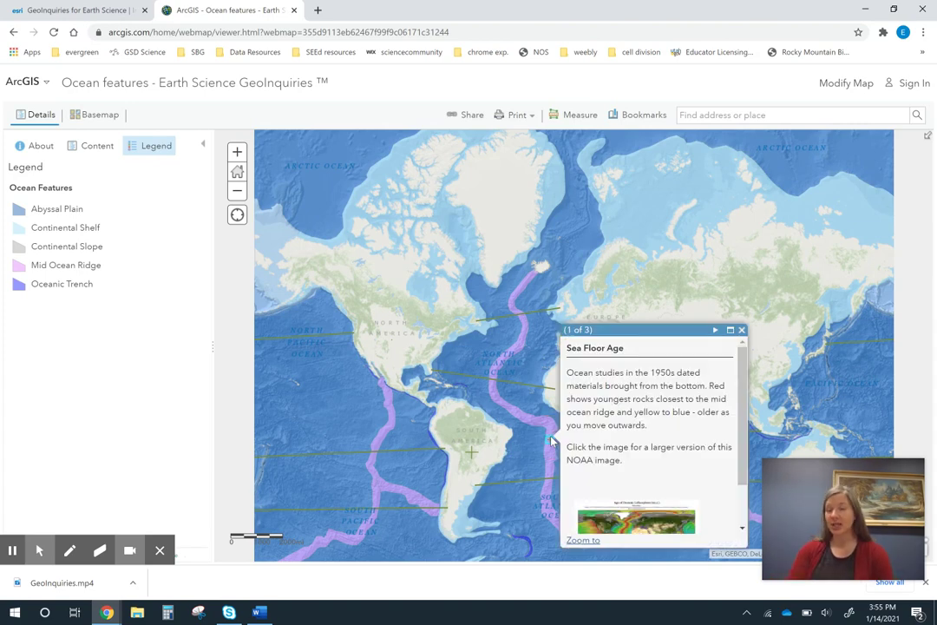
pyautogui.scroll(-3, 685, 477)
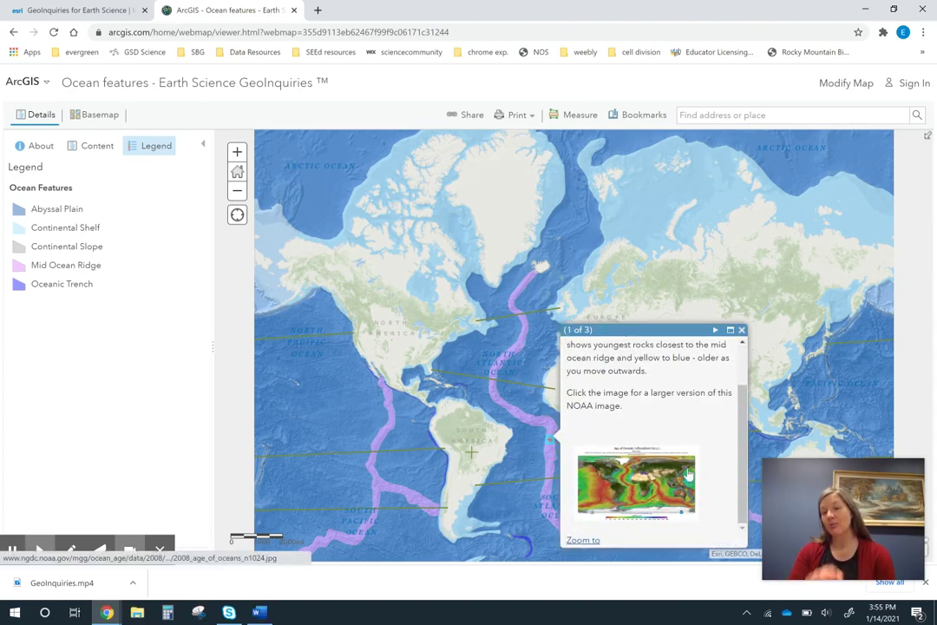
pyautogui.click(742, 331)
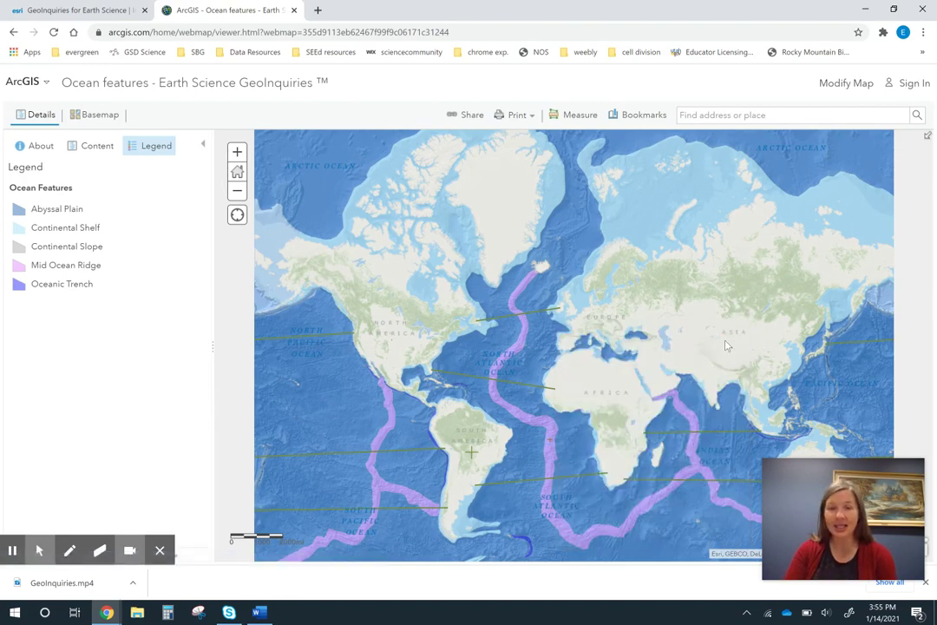
# View the North Atlantic depth profile popup down to its profile image, then close it.
pyautogui.click(528, 316)
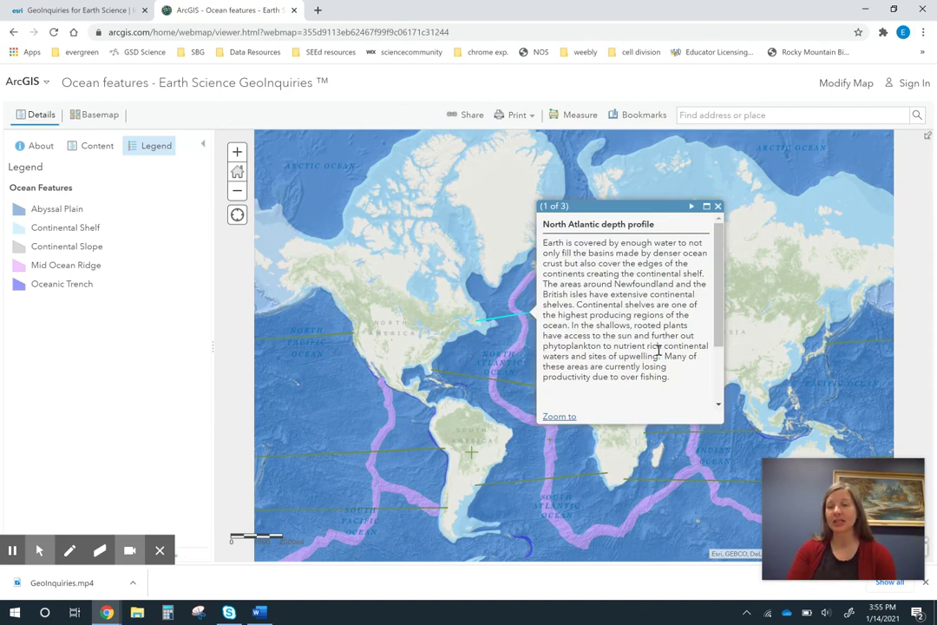
pyautogui.scroll(-2, 655, 347)
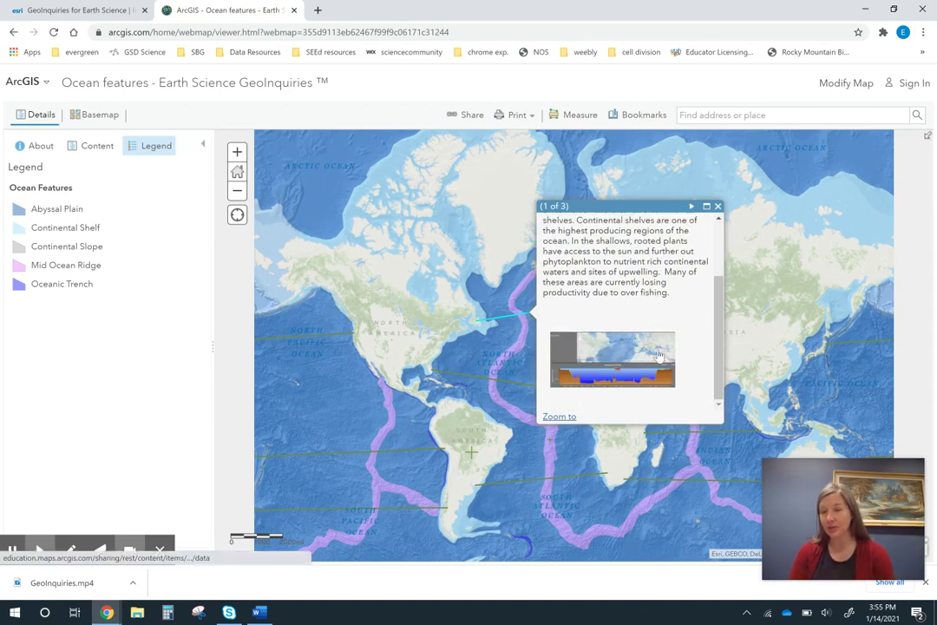
pyautogui.click(718, 206)
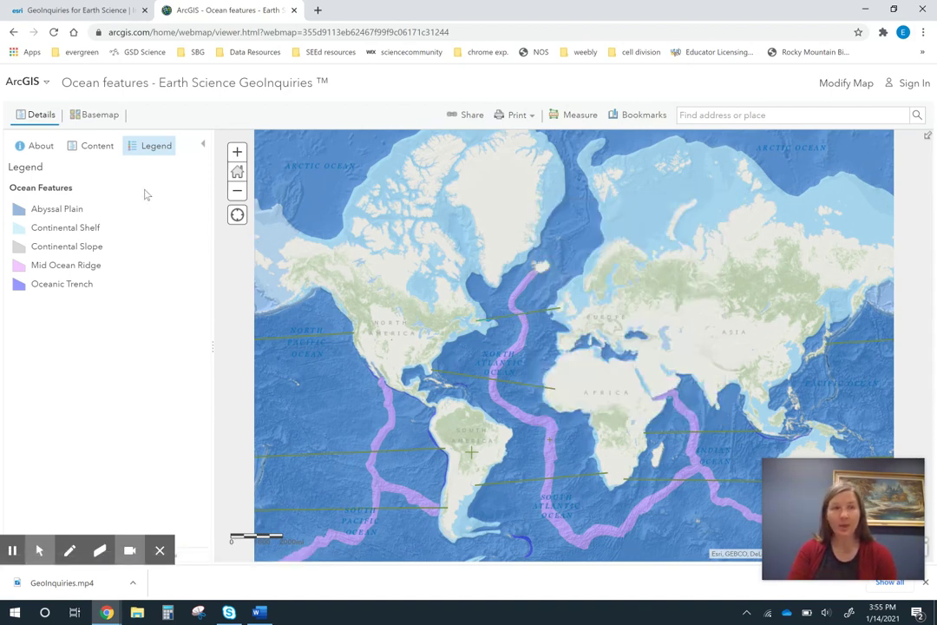
# In the Contents layer list, switch on the Volcanic Hotspots and VolcanoesGlobal layers.
pyautogui.click(101, 148)
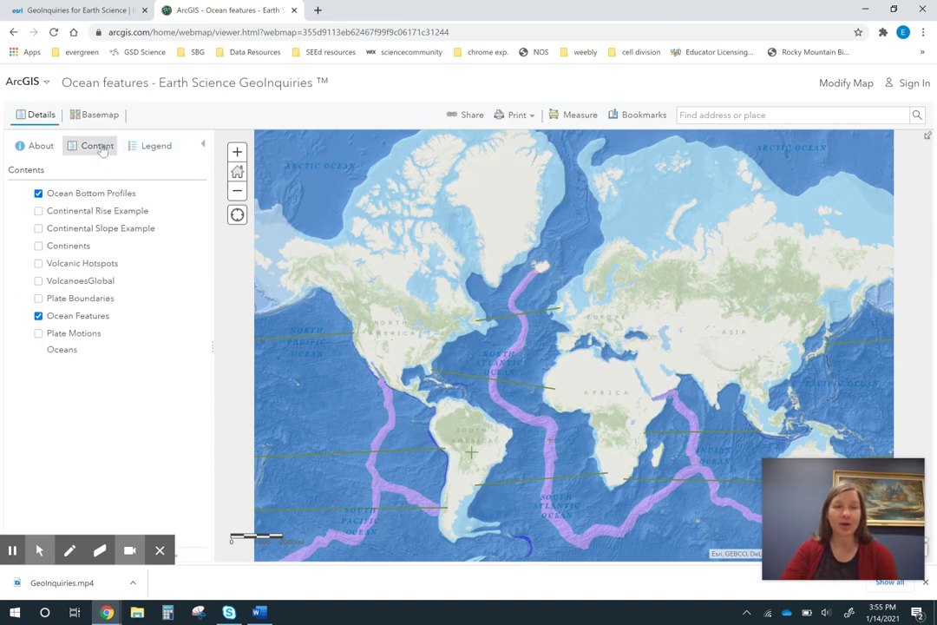
pyautogui.click(38, 273)
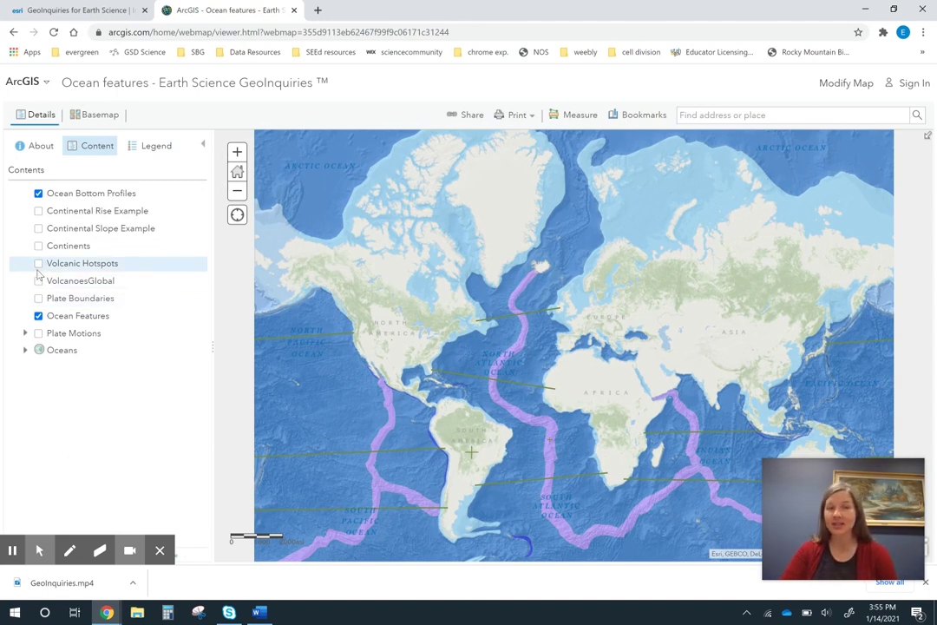
pyautogui.click(40, 270)
pyautogui.click(39, 282)
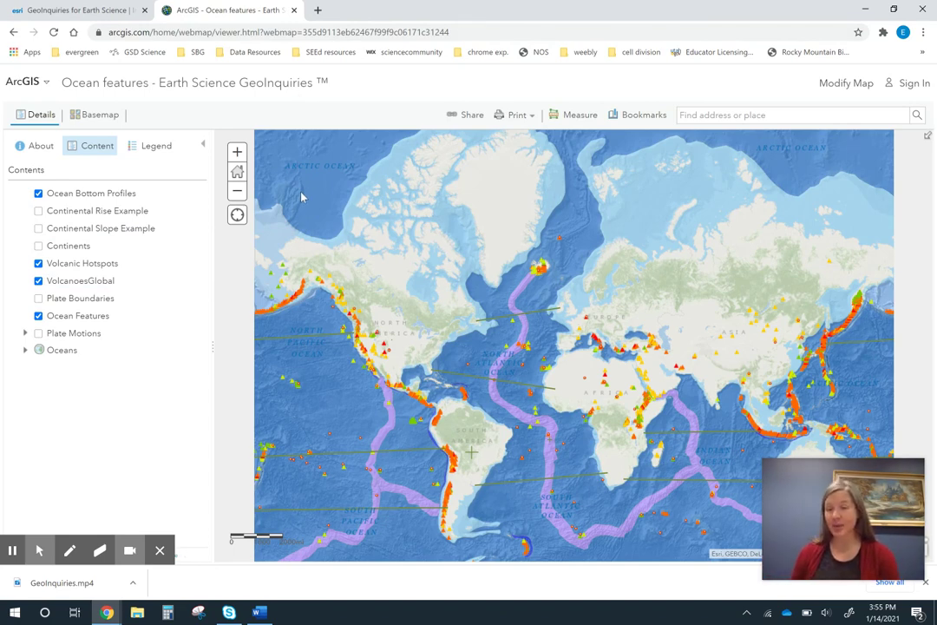
# Close the Ocean features map and go back to the GeoInquiries collections page.
pyautogui.click(294, 10)
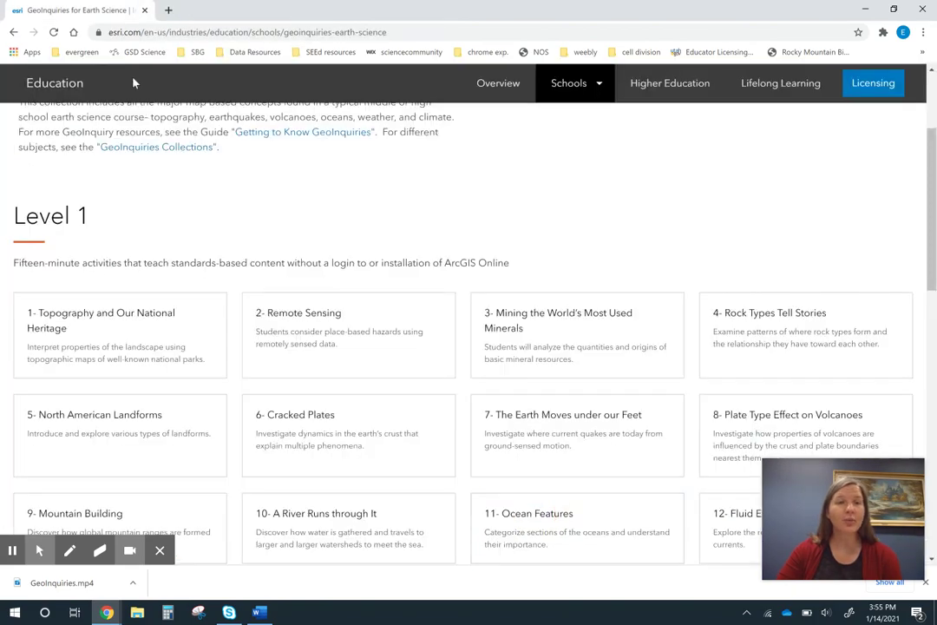
pyautogui.click(14, 33)
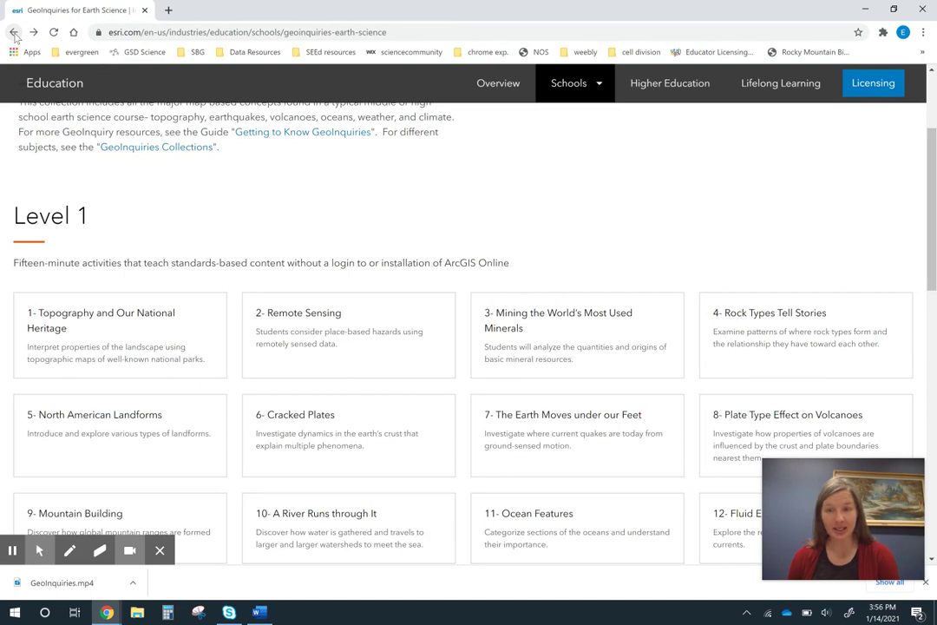
pyautogui.click(14, 33)
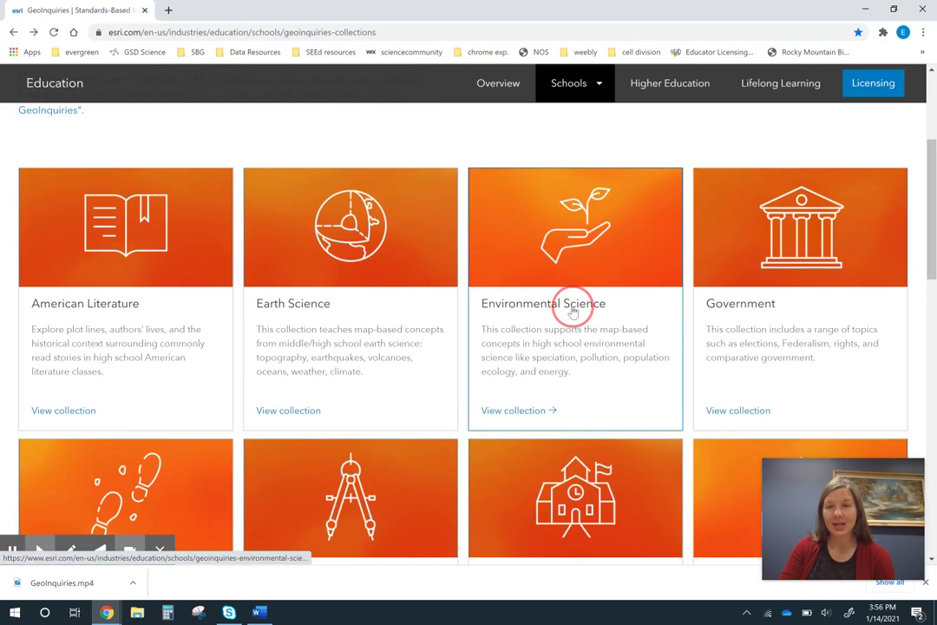
# Open the Environmental Science collection and its 7- Dead Zones lesson PDF.
pyautogui.scroll(-1, 573, 312)
pyautogui.click(572, 311)
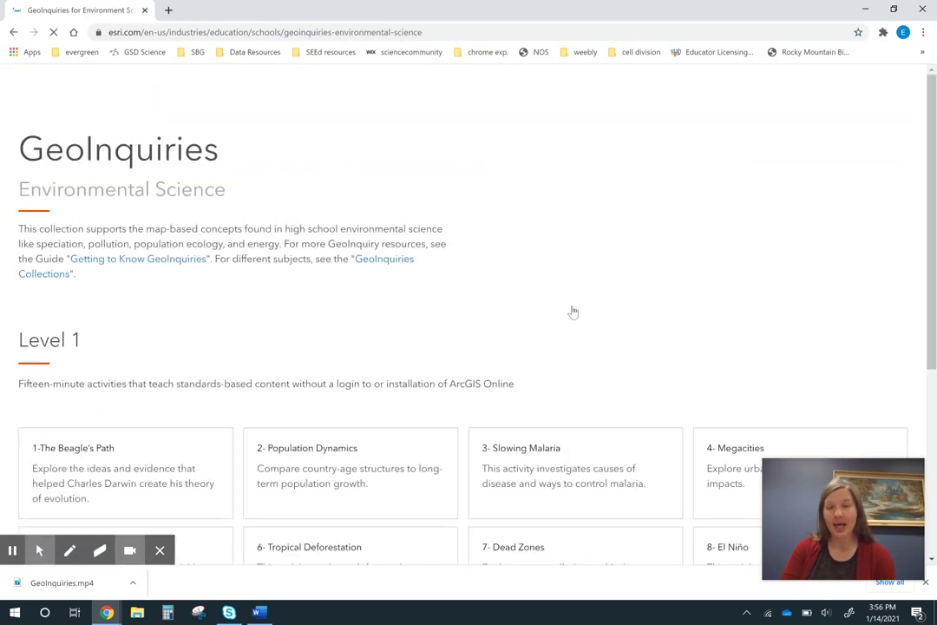
pyautogui.scroll(-1, 576, 373)
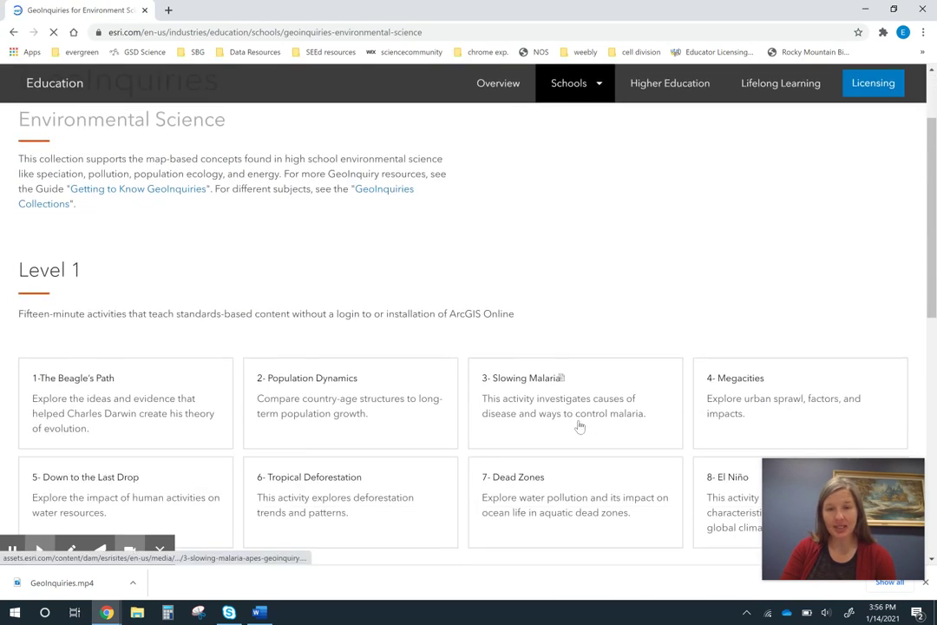
pyautogui.click(501, 495)
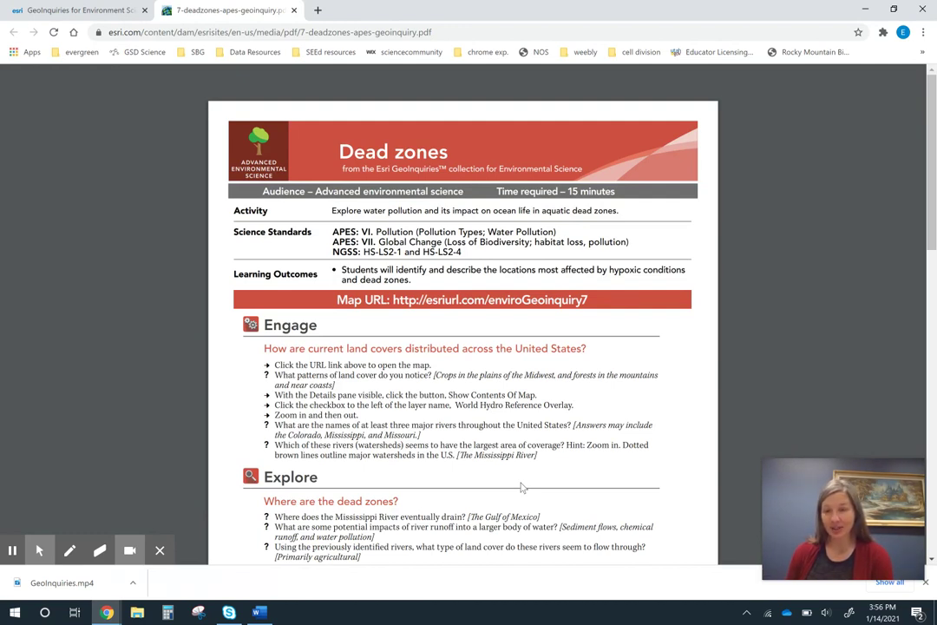
# Launch the Dead zones map, turn off World Land Cover, and briefly toggle the World Hydro Reference Overlay.
pyautogui.click(509, 301)
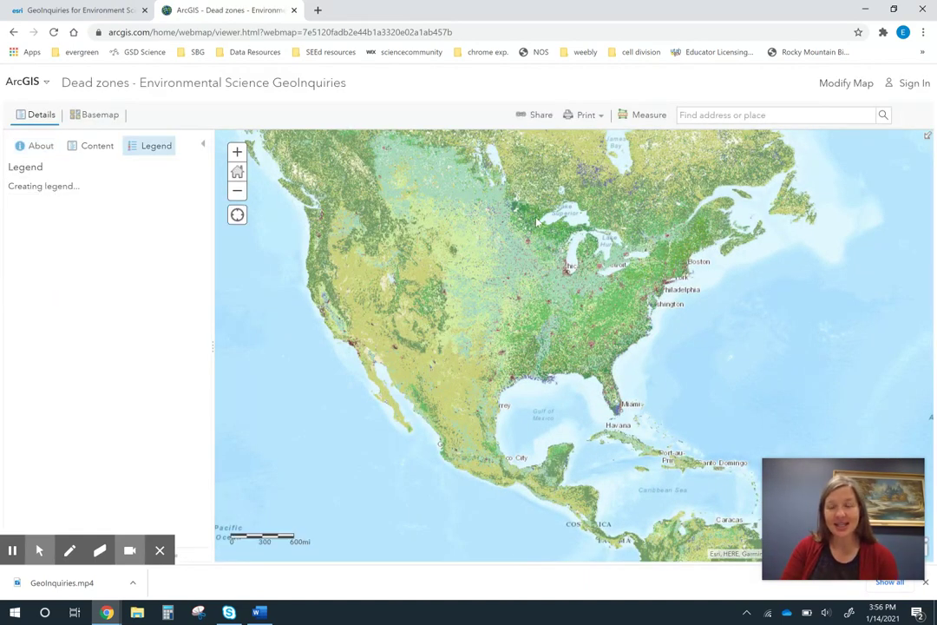
pyautogui.click(98, 147)
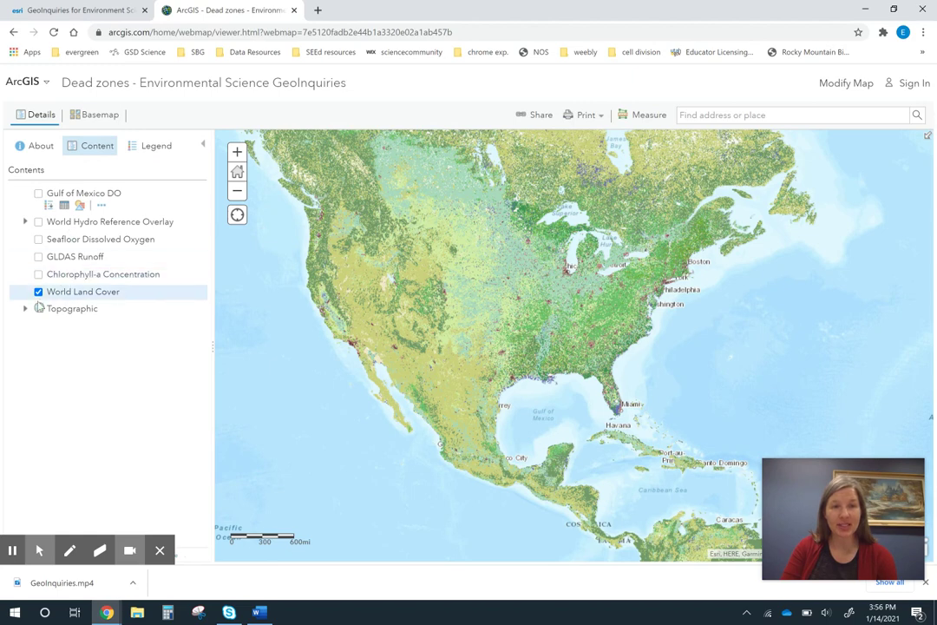
pyautogui.click(39, 293)
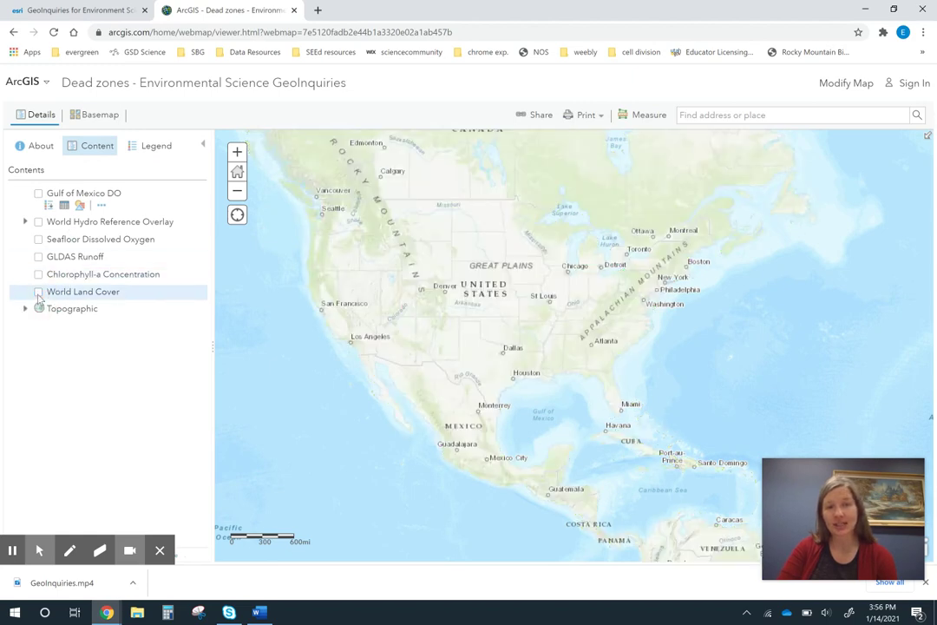
pyautogui.click(38, 224)
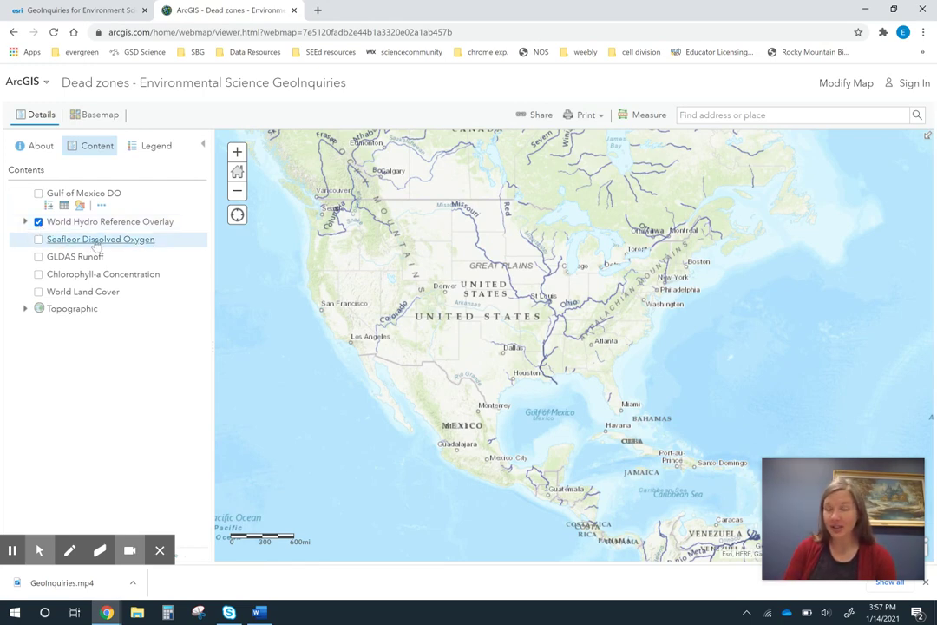
pyautogui.click(38, 222)
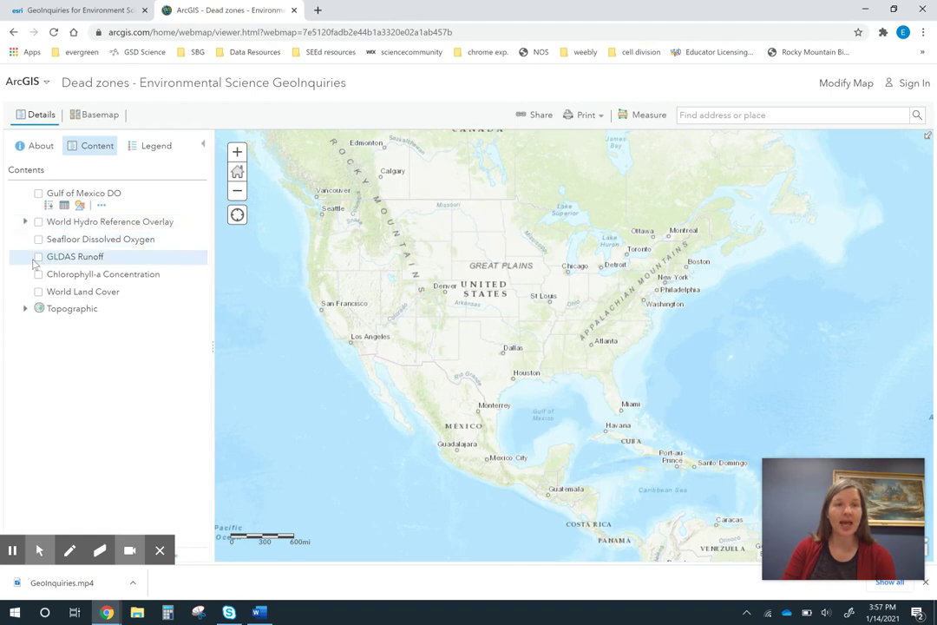
# Turn on GLDAS Runoff, play its time animation across the 2000–2030 decades, and show the runoff legend.
pyautogui.click(38, 258)
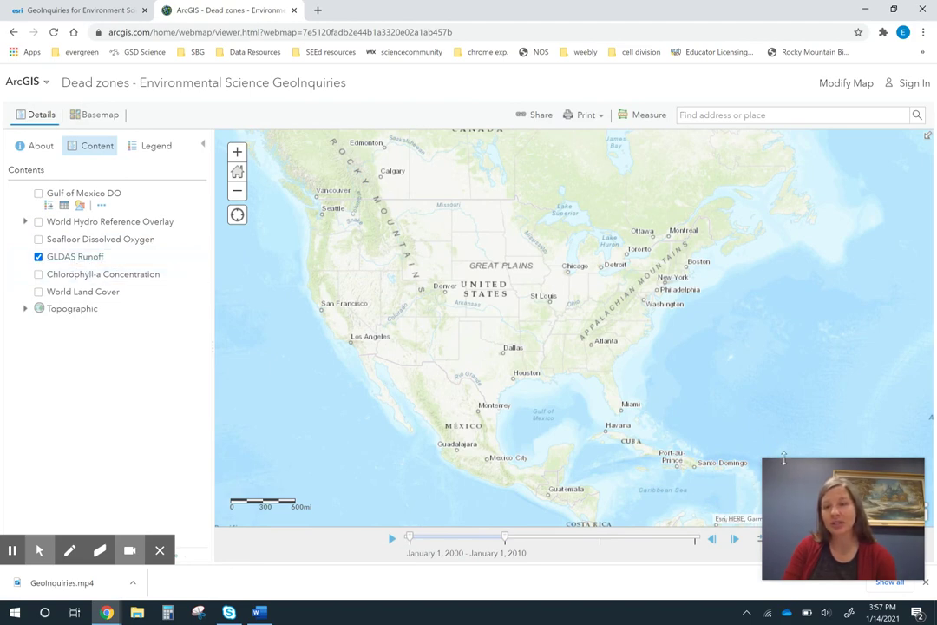
pyautogui.moveTo(803, 489)
pyautogui.moveTo(803, 490); pyautogui.dragTo(794, 380)
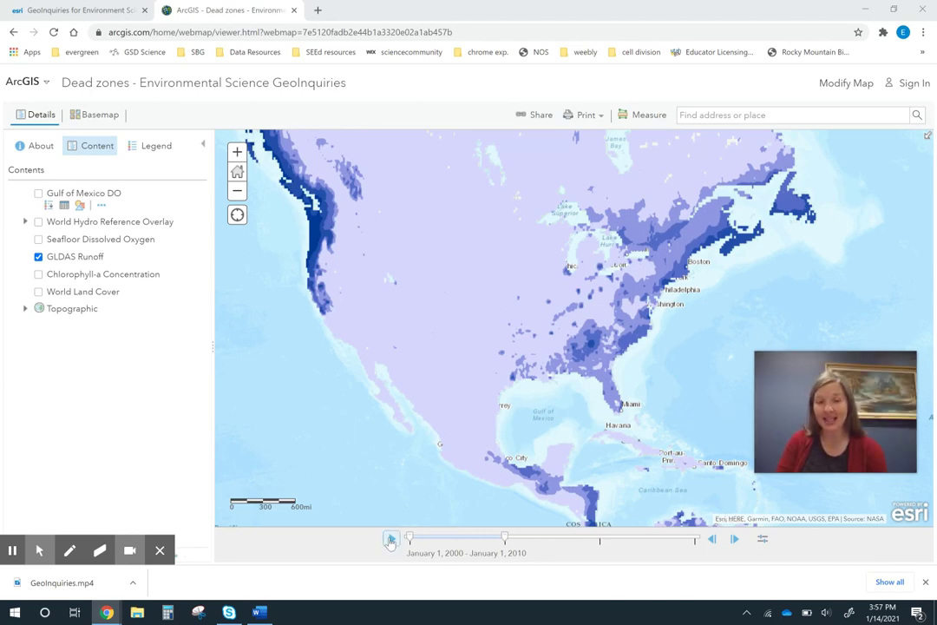
pyautogui.click(391, 539)
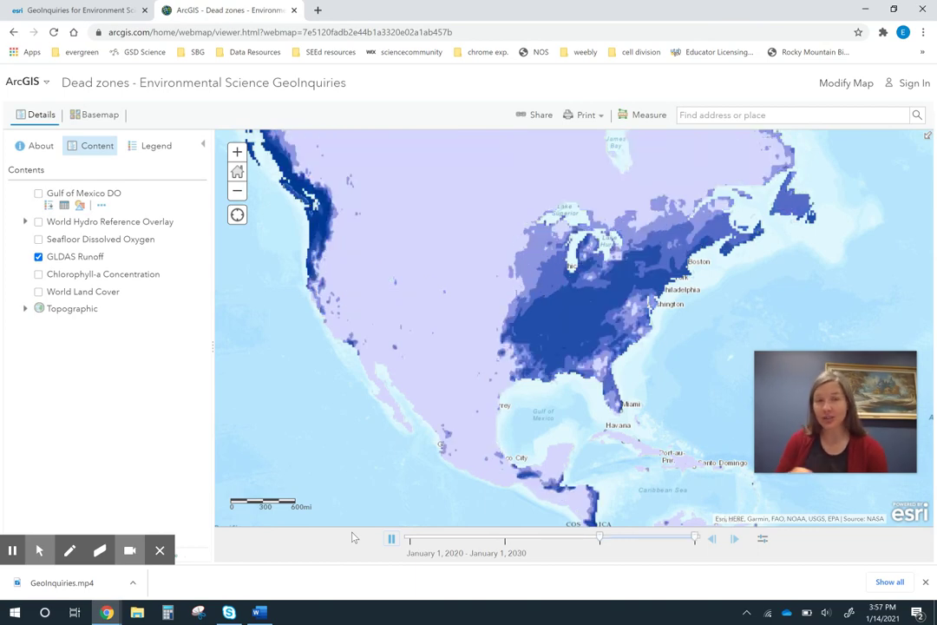
pyautogui.click(152, 147)
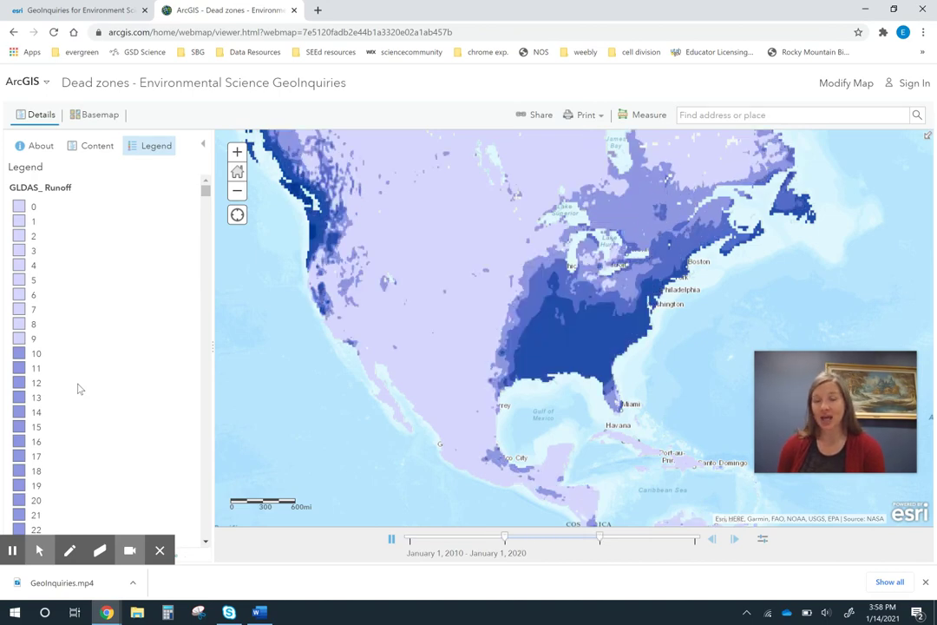
# Pause the runoff animation and switch on the Seafloor Dissolved Oxygen layer in Contents.
pyautogui.click(391, 539)
pyautogui.click(90, 147)
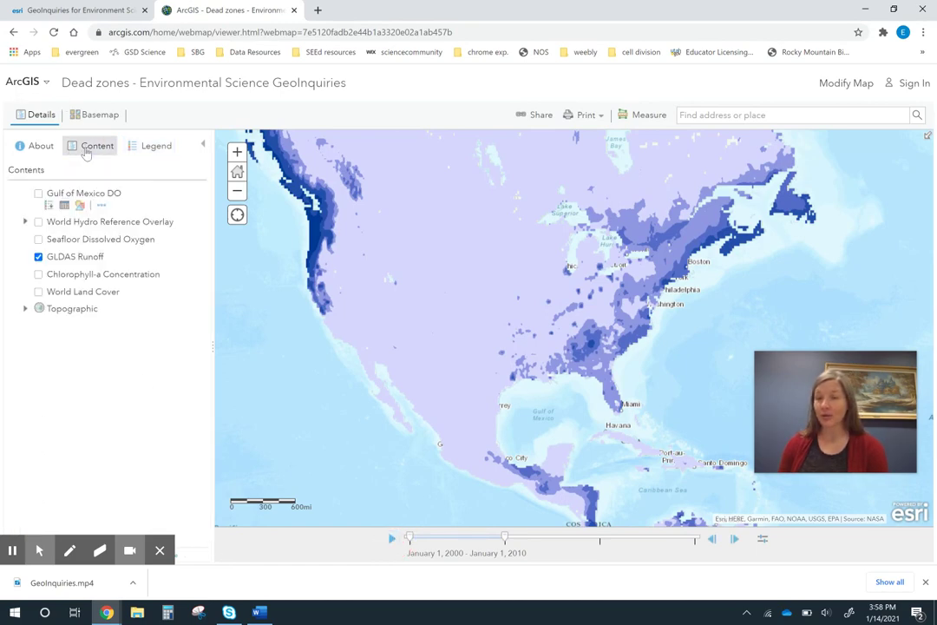
pyautogui.click(38, 239)
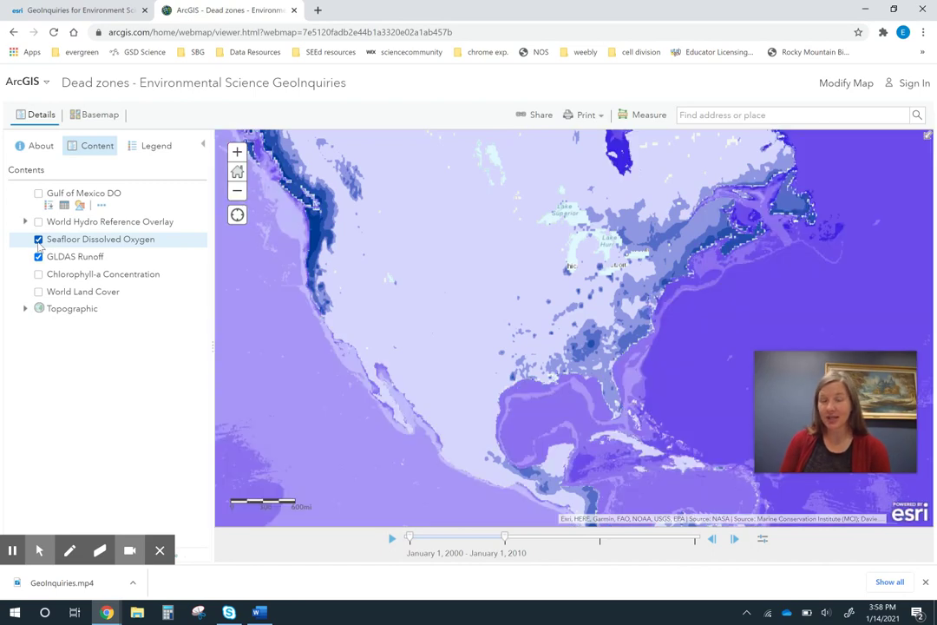